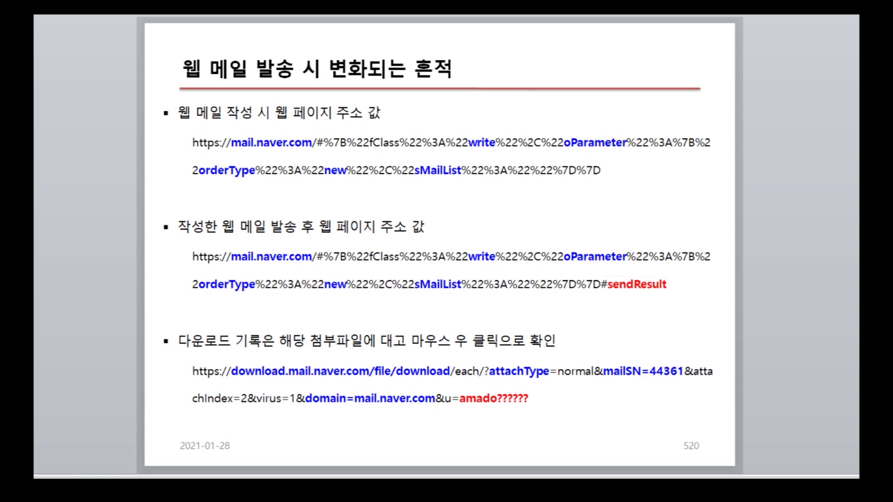
{"action": "key", "text": "Right"}
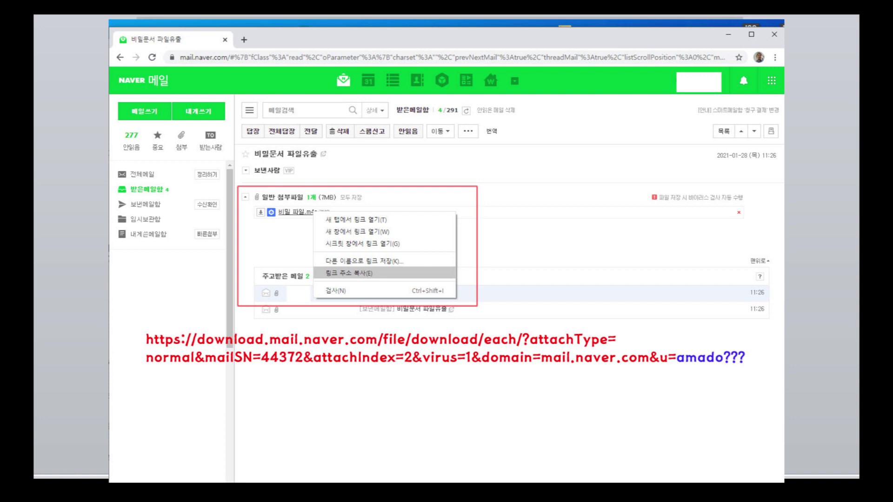
{"action": "key", "text": "Right"}
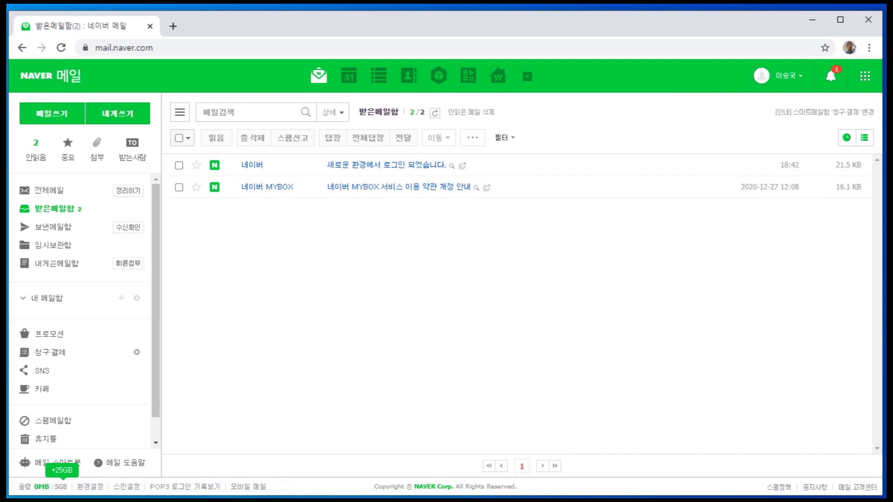
- Start a new mail, enter the recipient's e-mail address and set the subject to 비밀문서 송부
{"action": "left_click", "coordinate": [52, 114]}
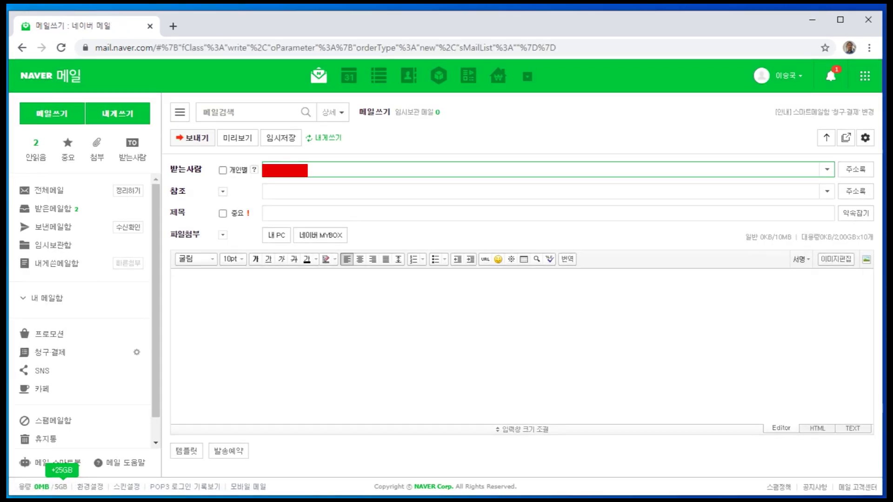
{"action": "type", "text": "..."}
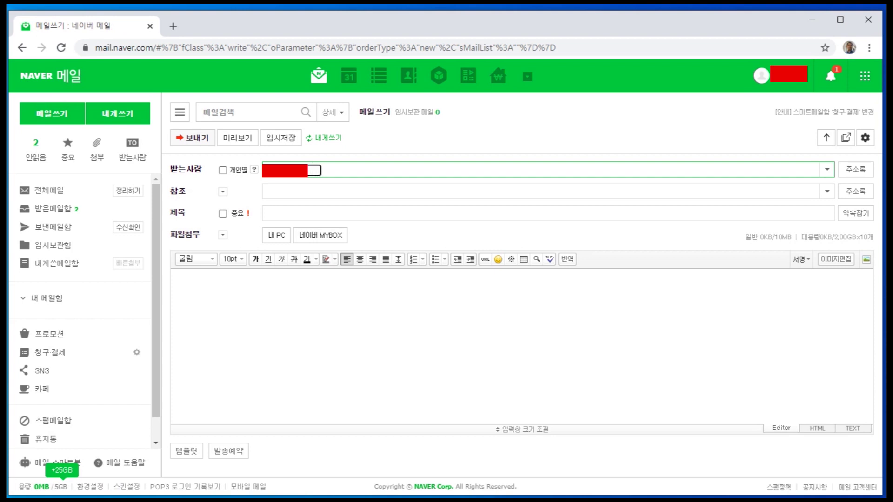
{"action": "type", "text": "@naver"}
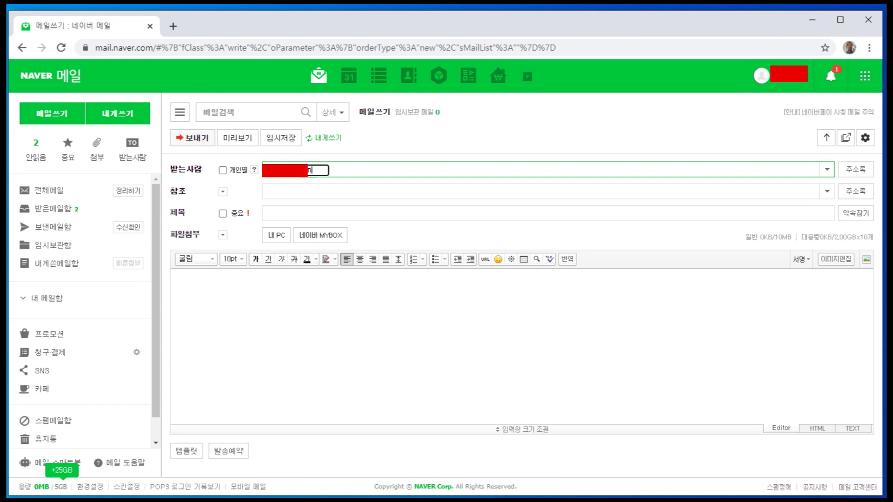
{"action": "type", "text": ".com"}
{"action": "left_click", "coordinate": [266, 213]}
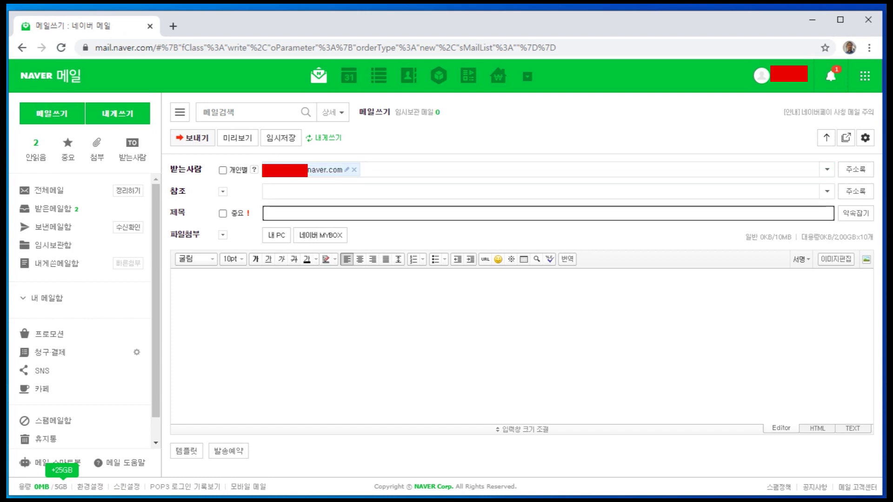
{"action": "type", "text": "비메ㄹ문서 솨"}
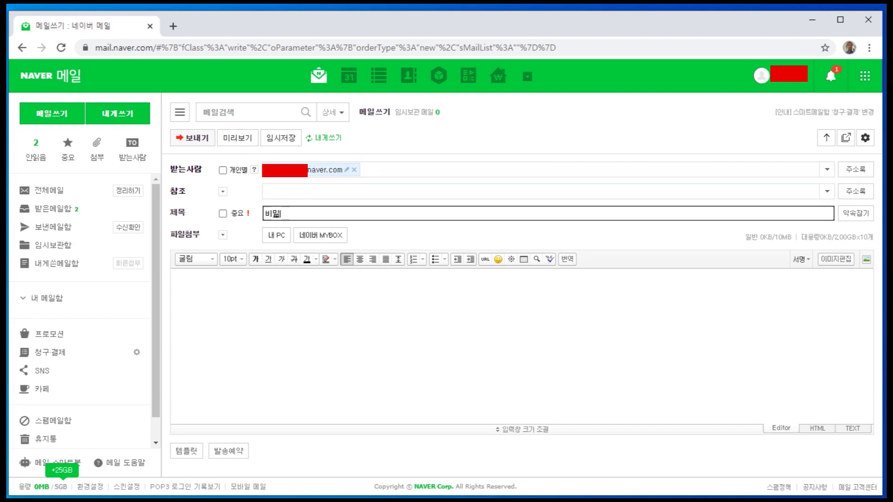
{"action": "type", "text": "부"}
- Attach 회사 중요문서.txt from the PC's 문서 folder to the mail and send it
{"action": "left_click", "coordinate": [276, 235]}
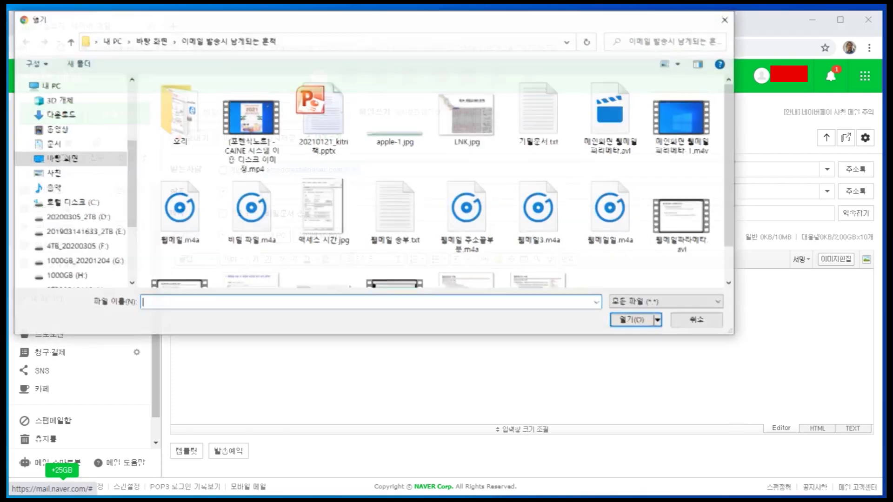
{"action": "left_click", "coordinate": [52, 143]}
{"action": "left_click", "coordinate": [191, 226]}
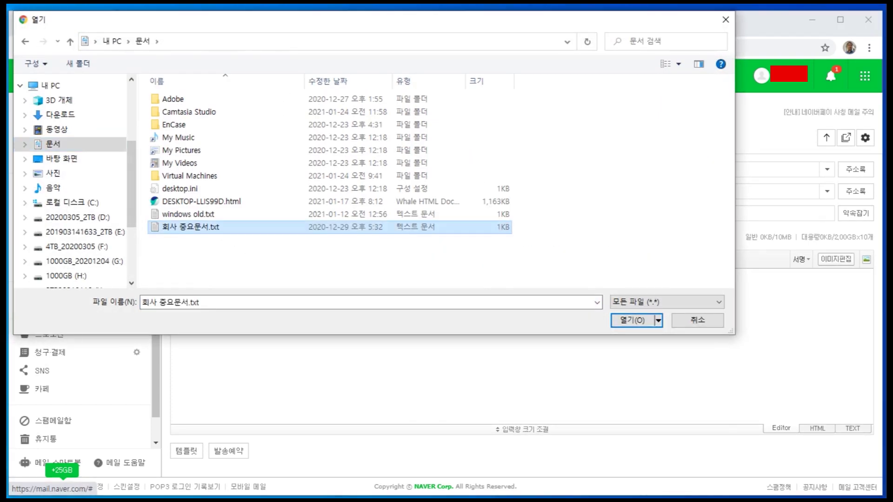
{"action": "left_click", "coordinate": [632, 320]}
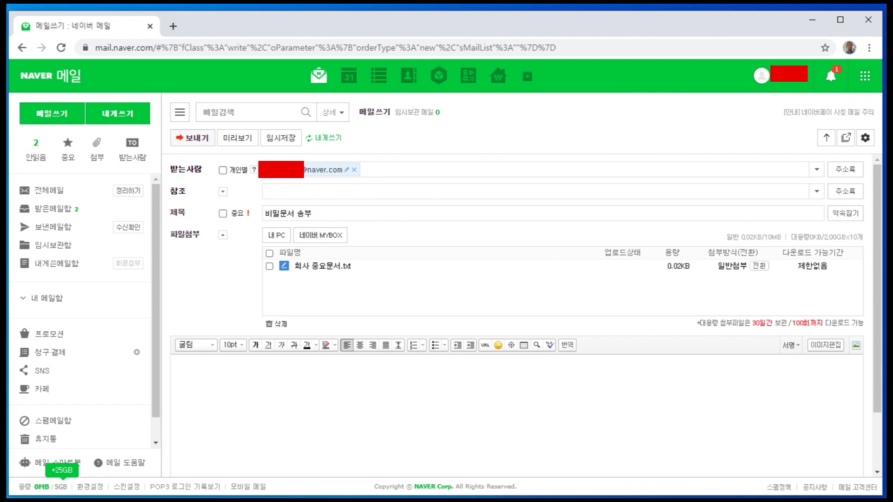
{"action": "left_click", "coordinate": [192, 138]}
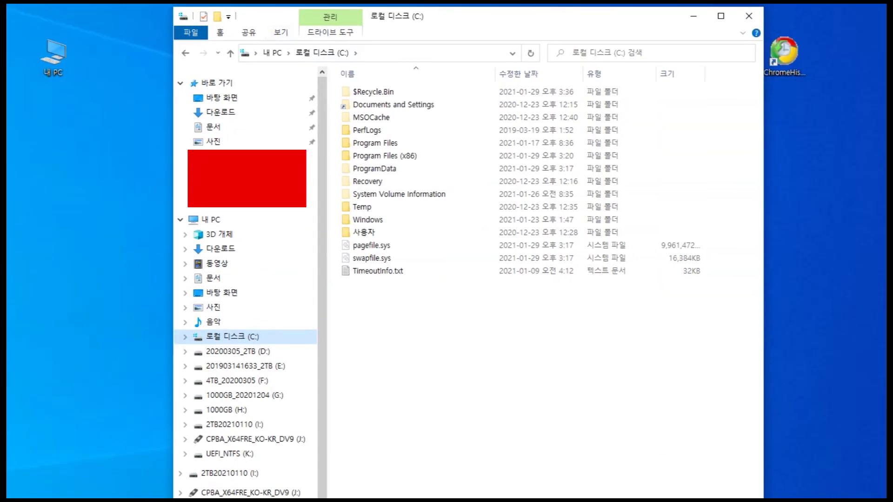
- Open the 최근 문서 folder under AppData\Roaming\Microsoft\Windows in the user's profile on drive C
{"action": "double_click", "coordinate": [364, 232]}
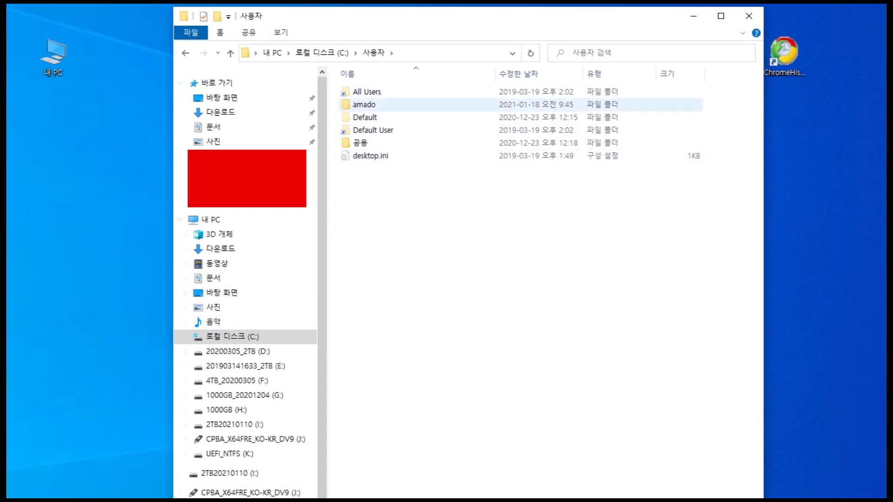
{"action": "double_click", "coordinate": [363, 104]}
{"action": "double_click", "coordinate": [364, 104]}
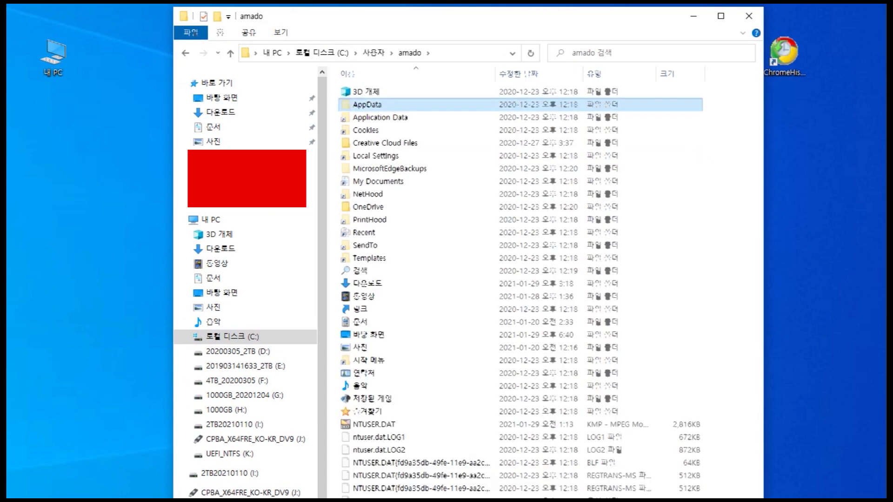
{"action": "double_click", "coordinate": [368, 117]}
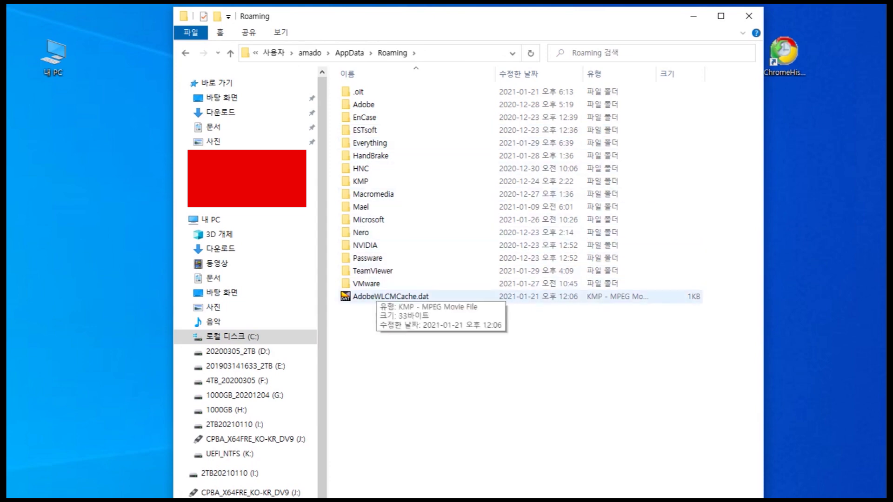
{"action": "double_click", "coordinate": [368, 219]}
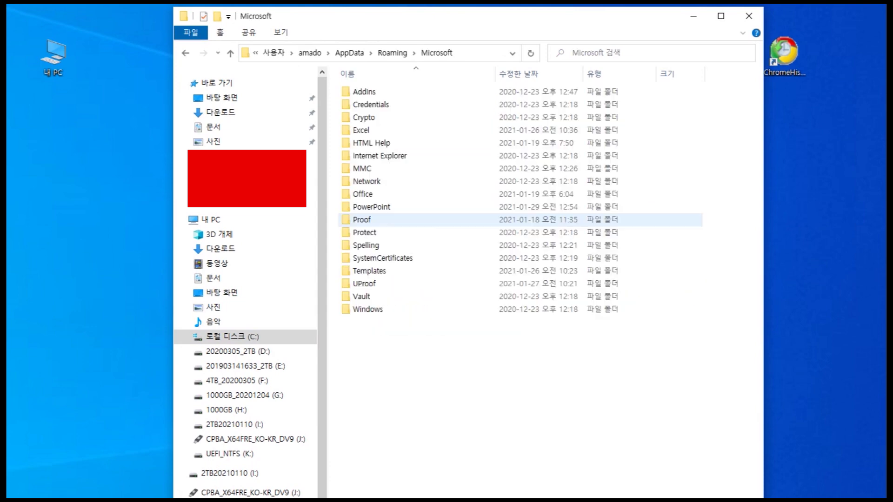
{"action": "left_click", "coordinate": [370, 309]}
{"action": "double_click", "coordinate": [370, 310]}
{"action": "double_click", "coordinate": [368, 206]}
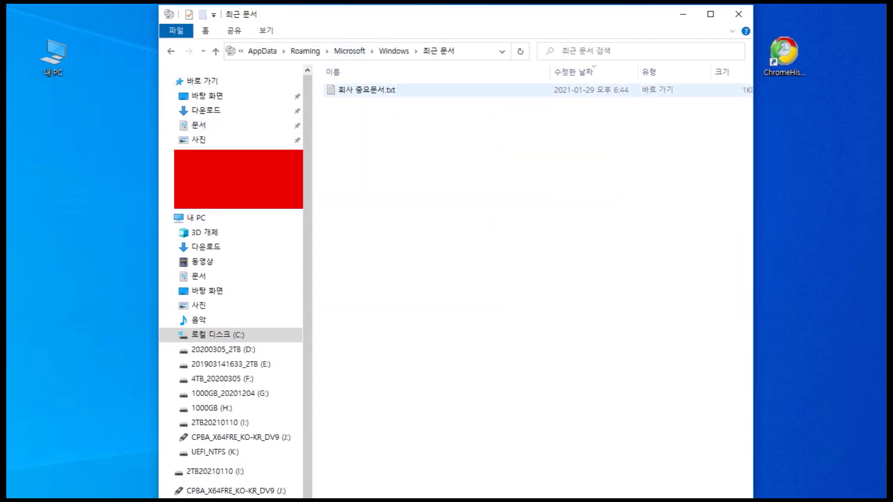
- Examine the accessed, modified and created dates in the properties of the 회사 중요문서.txt shortcut
{"action": "right_click", "coordinate": [375, 94]}
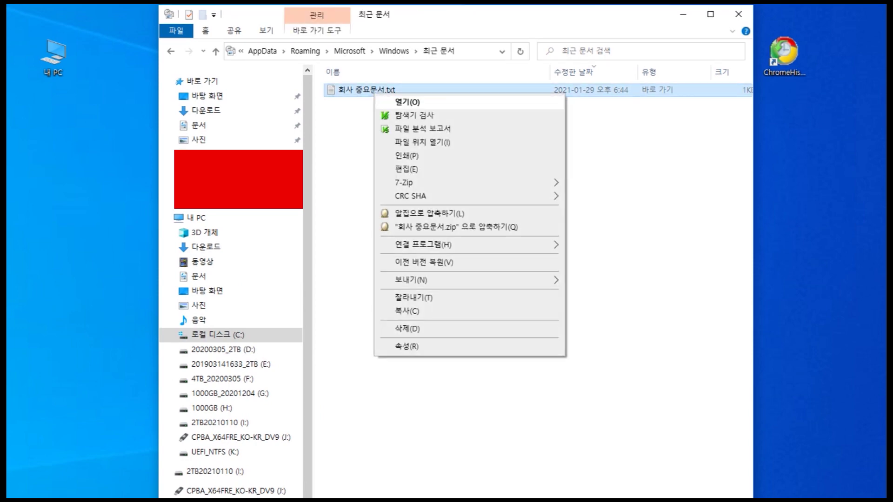
{"action": "left_click", "coordinate": [406, 347]}
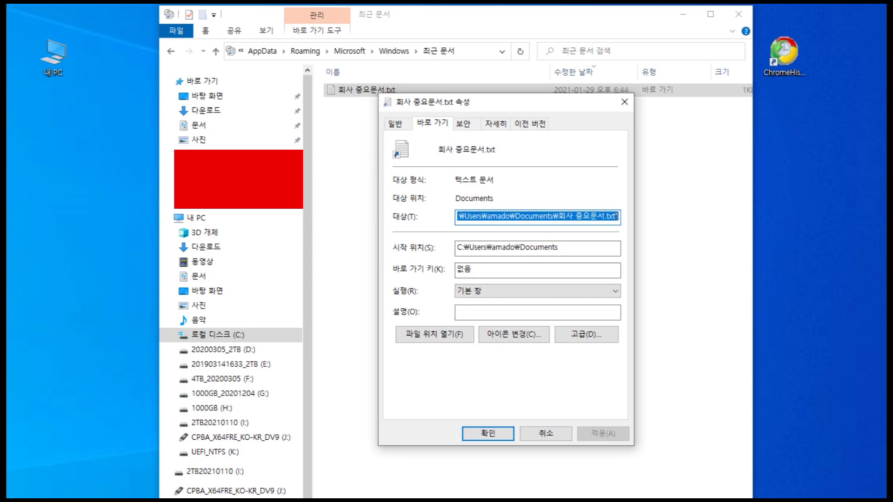
{"action": "left_click", "coordinate": [394, 123]}
{"action": "left_click_drag", "start_coordinate": [571, 329], "coordinate": [470, 329]}
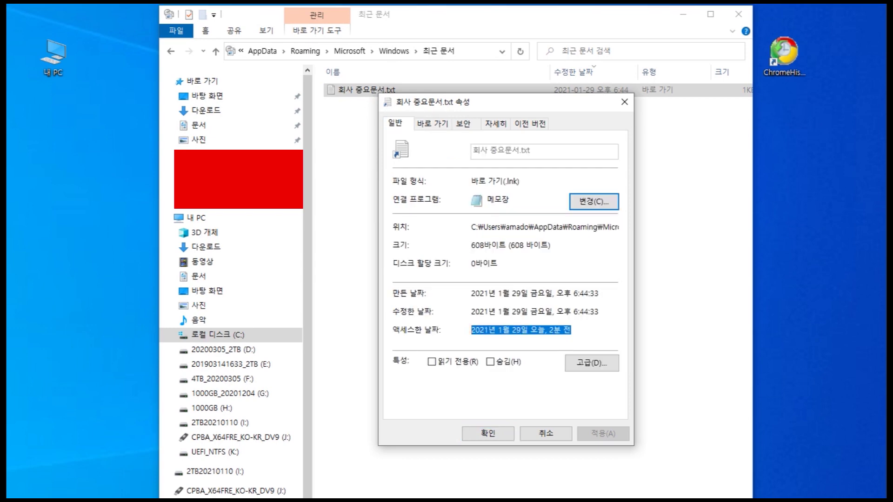
{"action": "left_click_drag", "start_coordinate": [599, 312], "coordinate": [470, 311]}
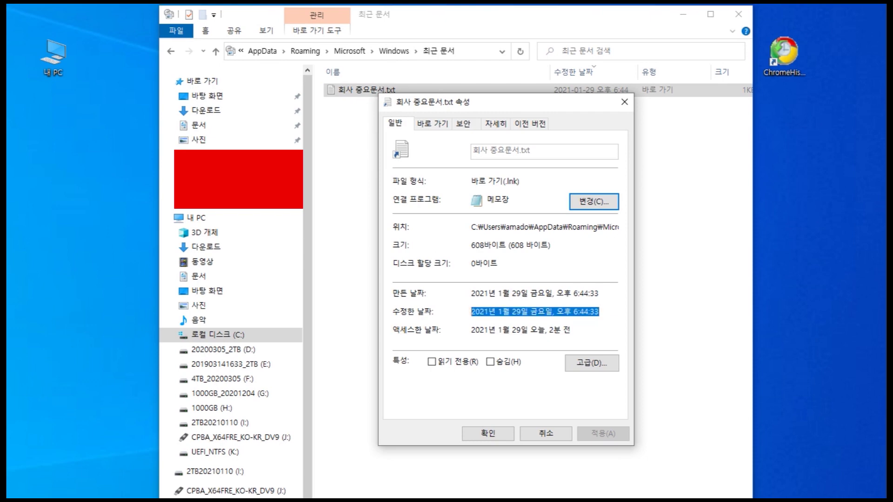
{"action": "left_click_drag", "start_coordinate": [599, 293], "coordinate": [590, 294]}
{"action": "left_click_drag", "start_coordinate": [553, 293], "coordinate": [484, 293]}
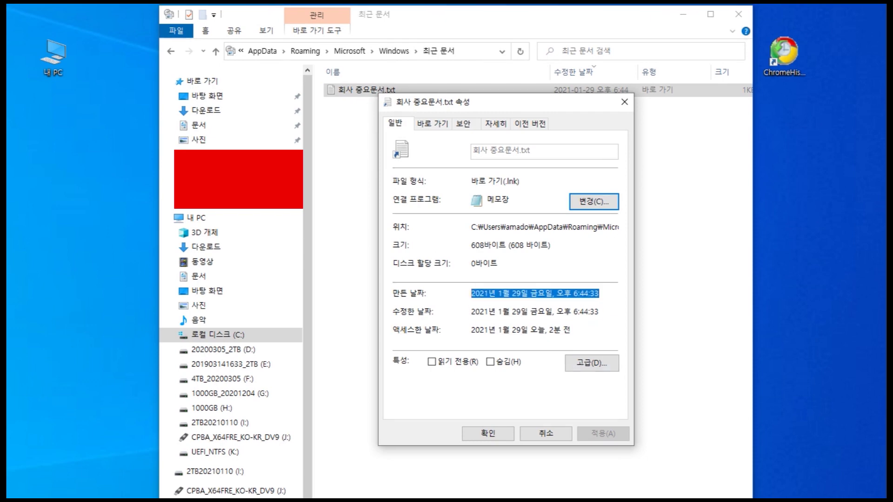
- Examine the modified and created dates in the properties of the original 회사 중요문서.txt in the 문서 folder, then close them
{"action": "left_click", "coordinate": [199, 124]}
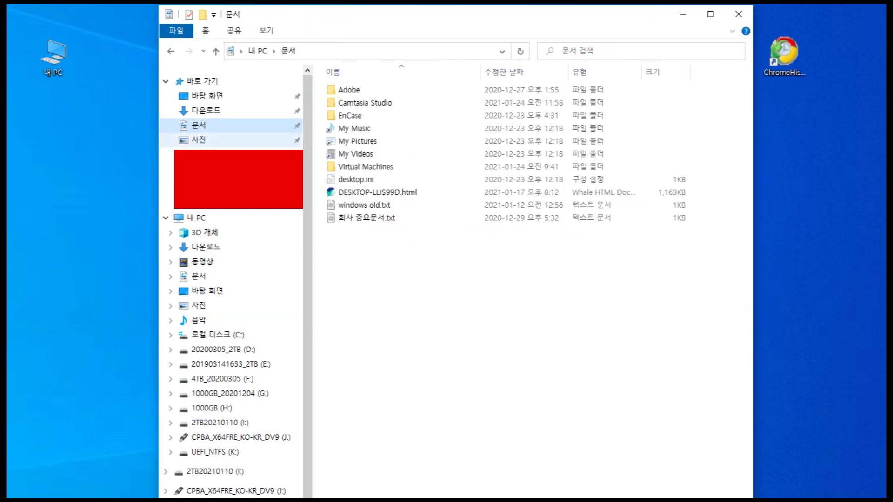
{"action": "right_click", "coordinate": [382, 219]}
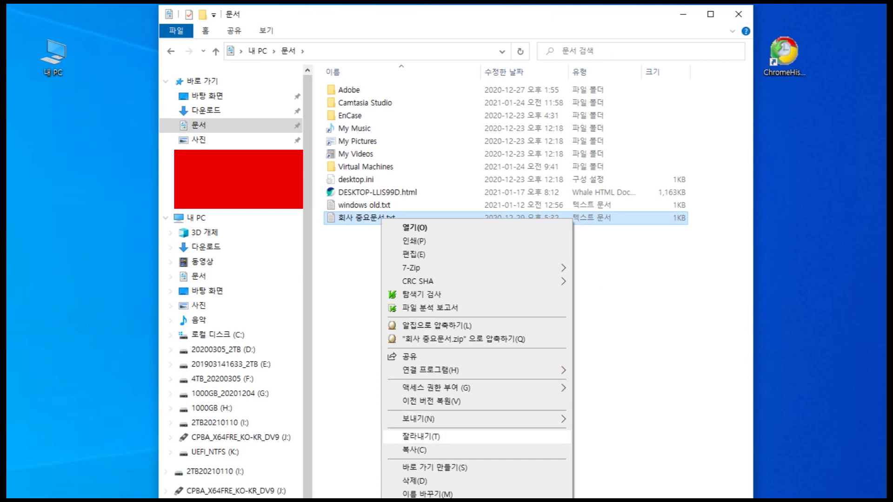
{"action": "key", "text": "r"}
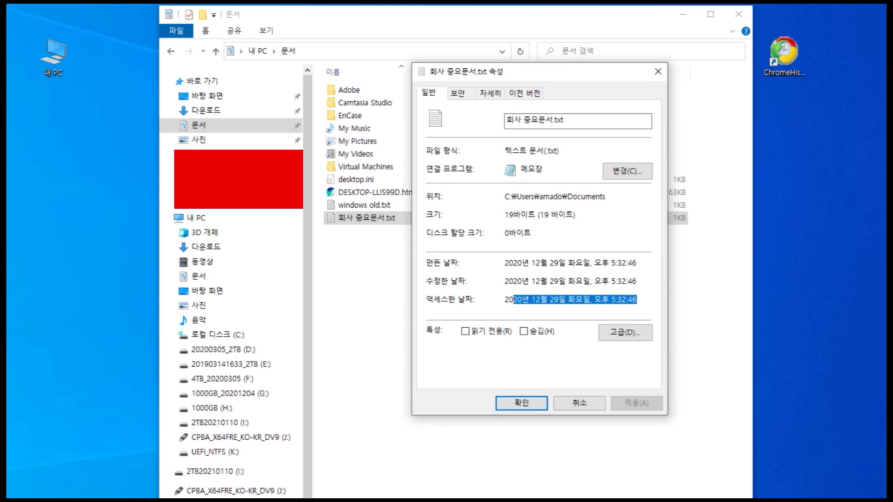
{"action": "left_click_drag", "start_coordinate": [505, 281], "coordinate": [522, 281]}
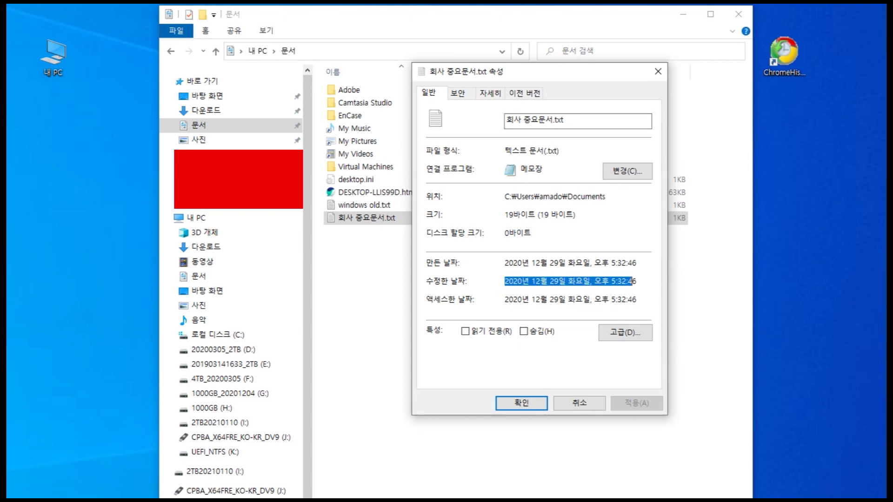
{"action": "left_click_drag", "start_coordinate": [504, 262], "coordinate": [633, 263]}
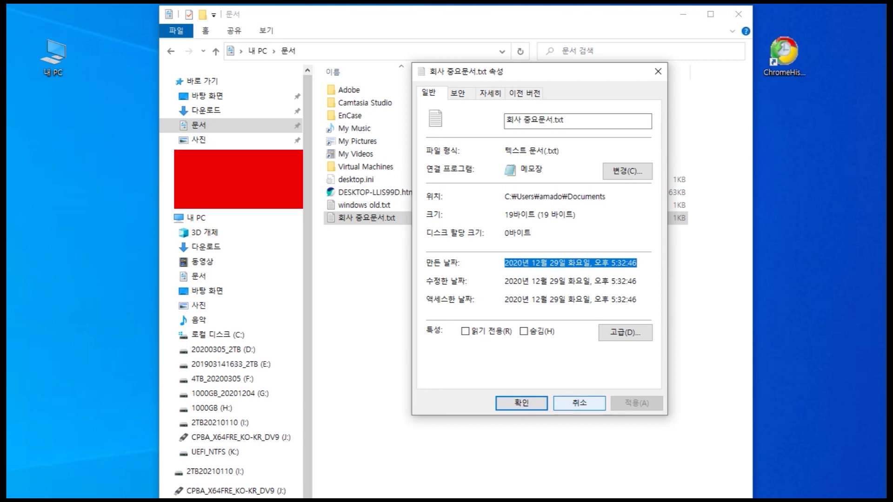
{"action": "left_click", "coordinate": [579, 402]}
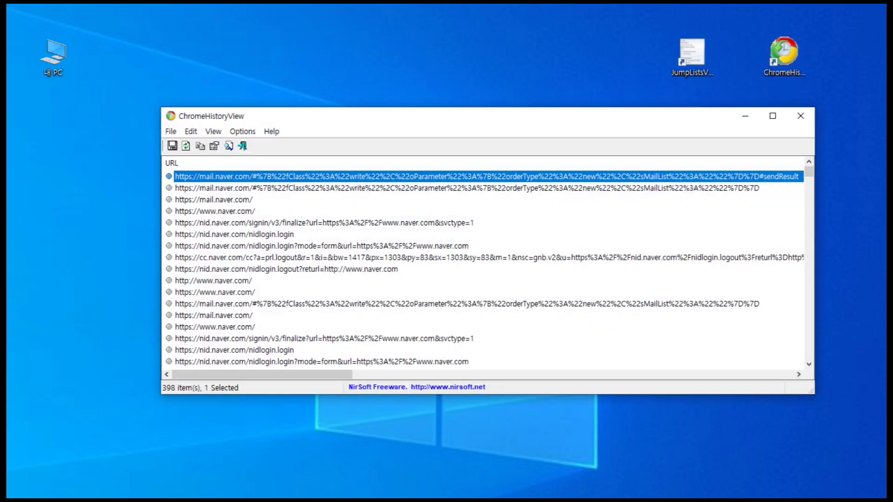
- Load the Chrome history file History from the User Data\Default folder into ChromeHistoryView
{"action": "left_click", "coordinate": [243, 131]}
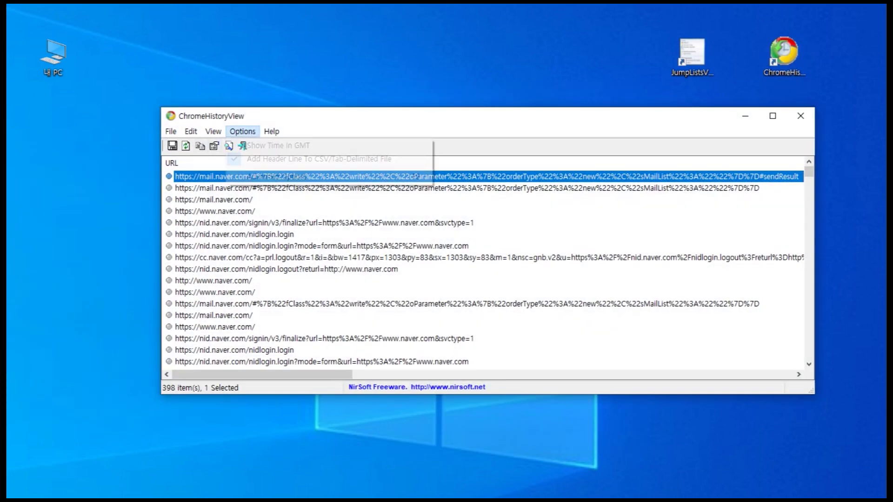
{"action": "left_click", "coordinate": [276, 177]}
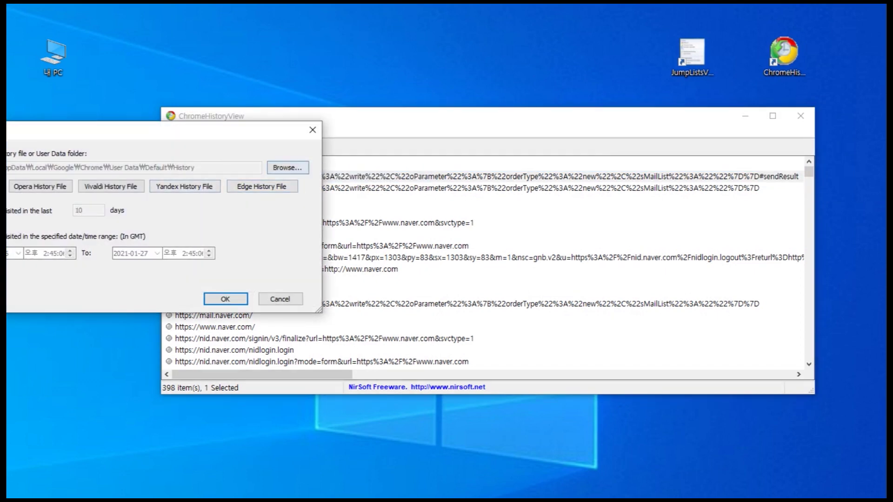
{"action": "left_click", "coordinate": [287, 167]}
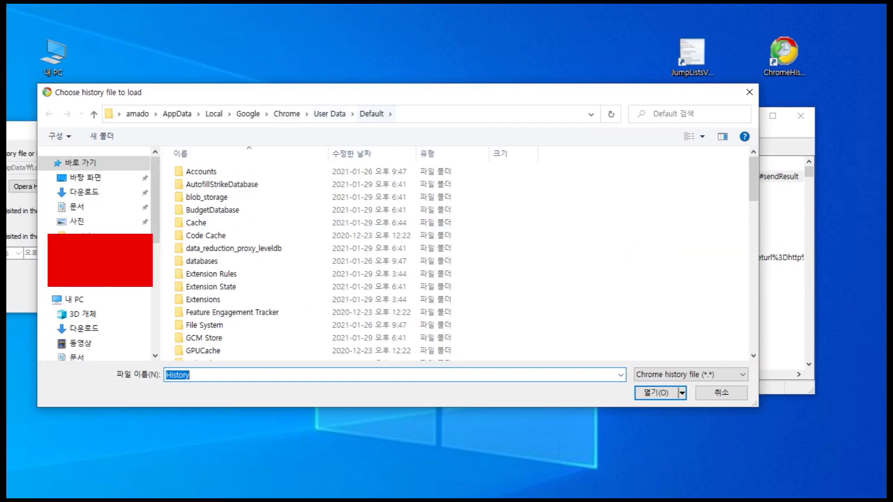
{"action": "key", "text": "Return"}
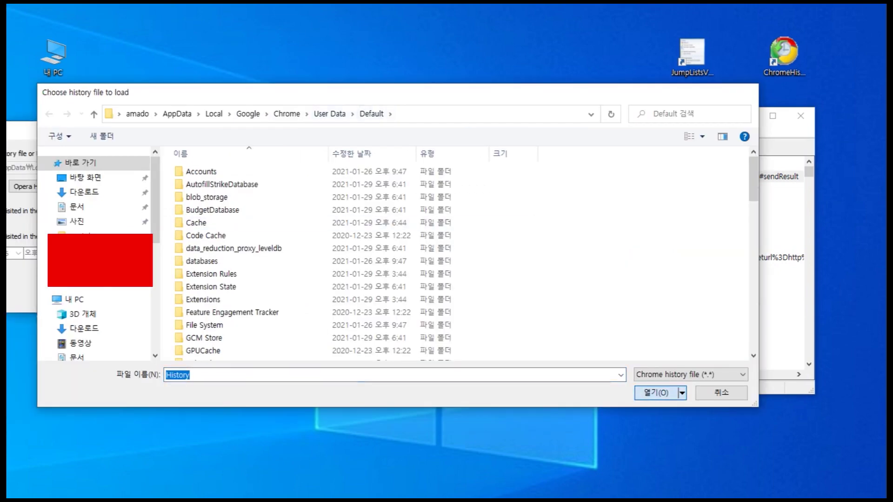
{"action": "key", "text": "Return"}
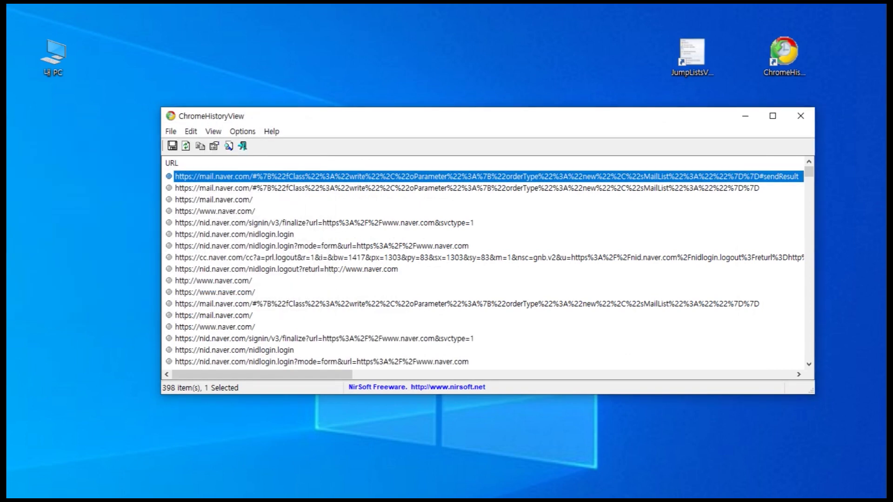
- Widen the history window and narrow the URL and Title columns to expose the Visited On column
{"action": "left_click_drag", "start_coordinate": [488, 115], "coordinate": [408, 119]}
{"action": "left_click_drag", "start_coordinate": [734, 253], "coordinate": [858, 253]}
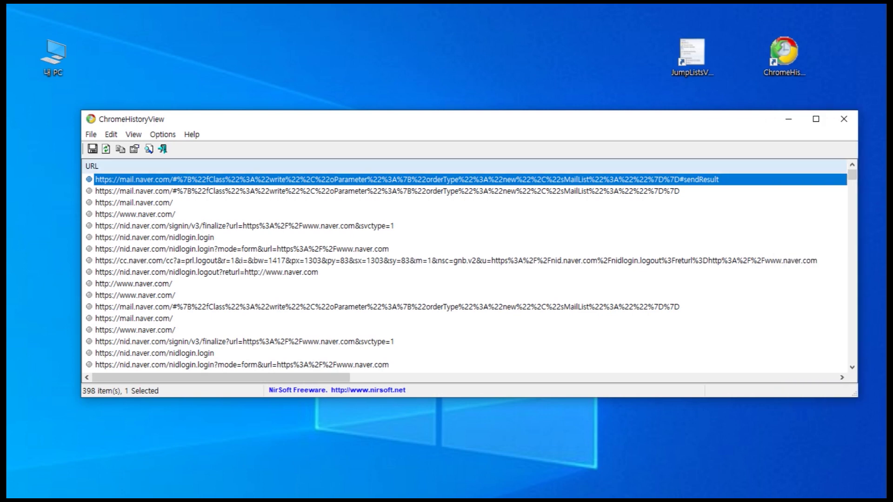
{"action": "left_click_drag", "start_coordinate": [221, 377], "coordinate": [396, 378]}
{"action": "left_click_drag", "start_coordinate": [665, 166], "coordinate": [236, 166]}
{"action": "left_click_drag", "start_coordinate": [445, 166], "coordinate": [367, 166]}
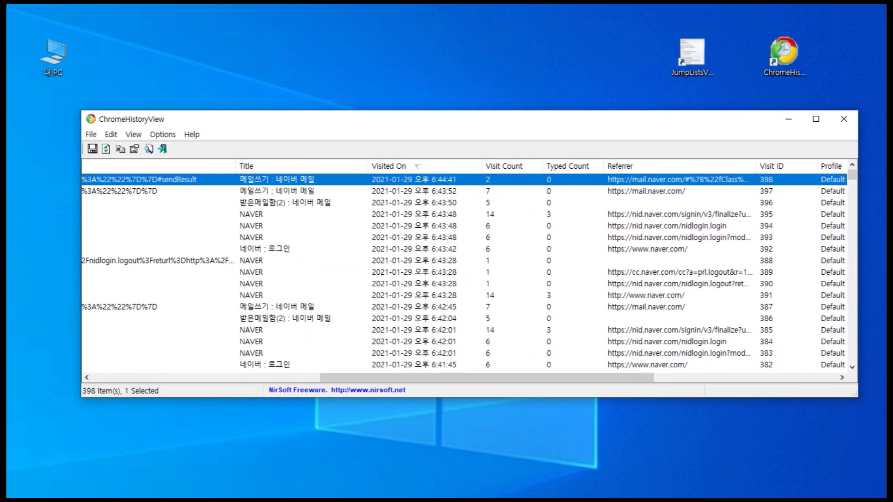
- Compare the visit time of the mail URL ending in sendResult with the accessed date of the 회사 중요문서.txt shortcut
{"action": "left_click_drag", "start_coordinate": [486, 377], "coordinate": [439, 377]}
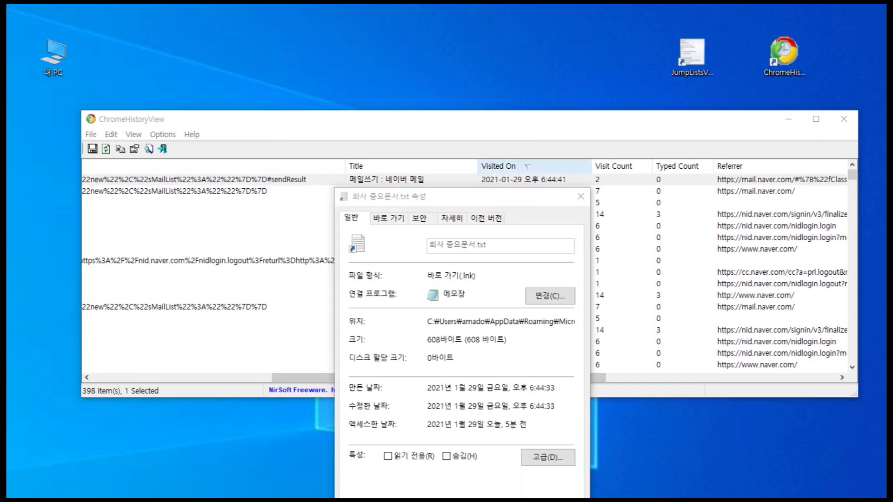
{"action": "left_click_drag", "start_coordinate": [527, 424], "coordinate": [427, 424]}
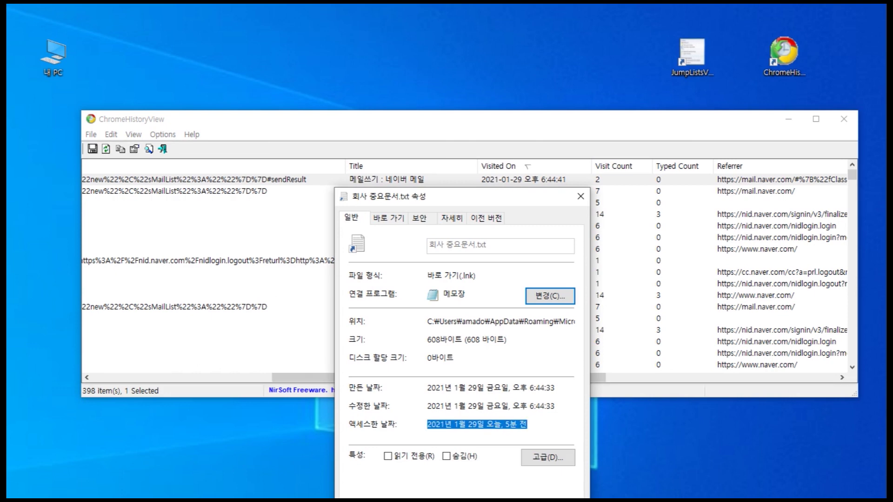